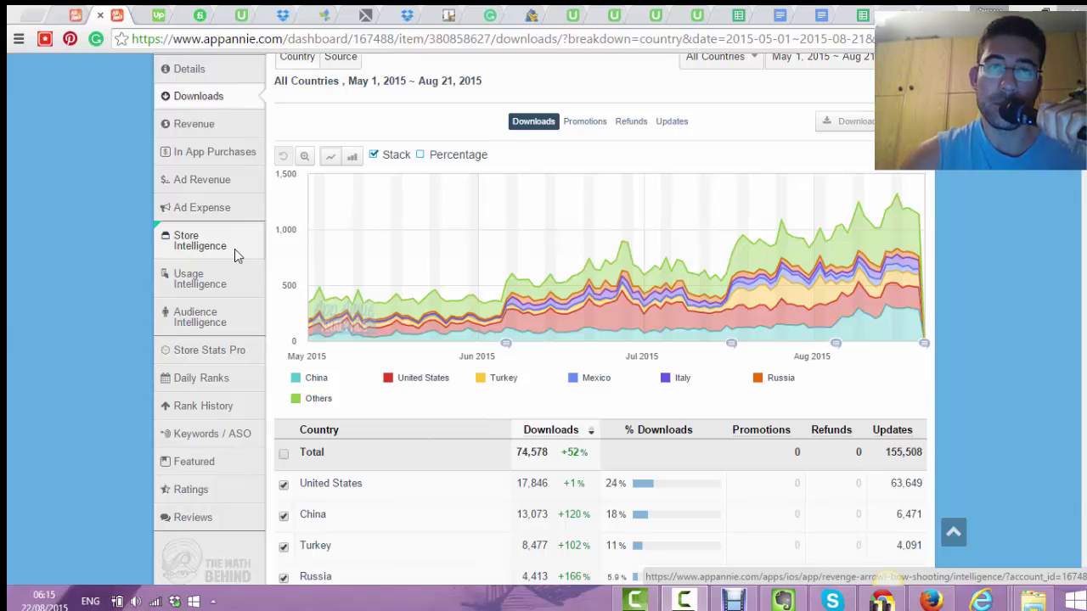
Highlight '12 students enrolled' beside the 2 ratings on the Udemy ASO for iOS course page
click(229, 15)
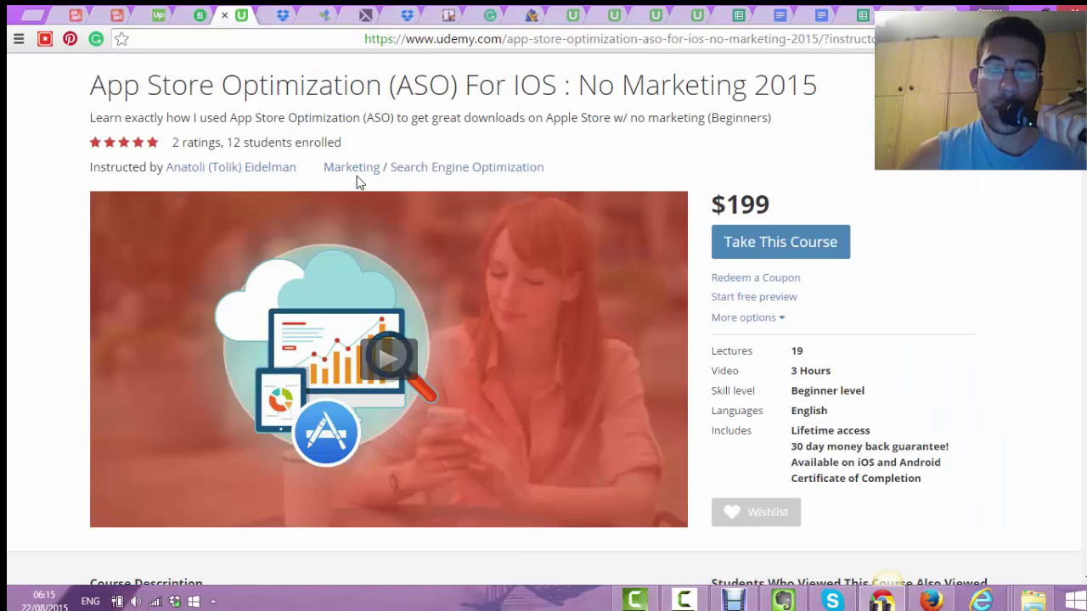
drag(342, 142, 61, 149)
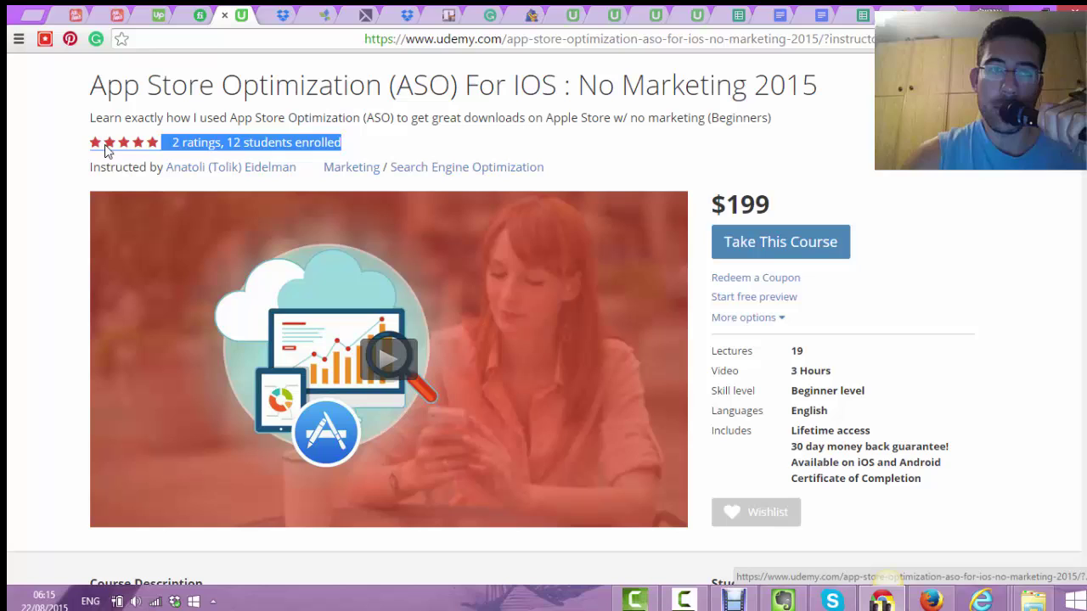
click(57, 135)
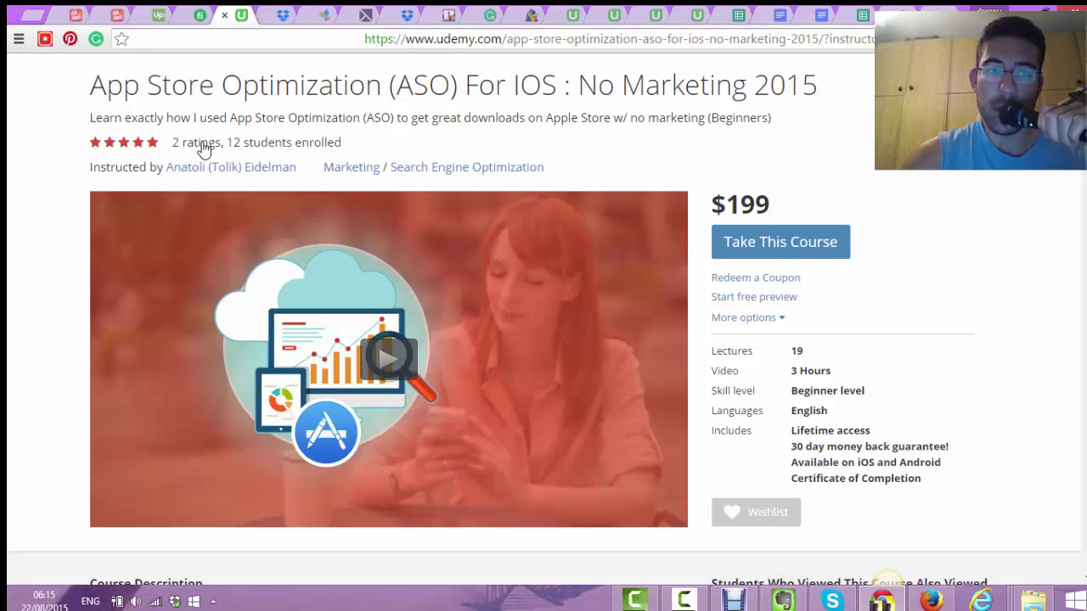
drag(226, 143, 341, 145)
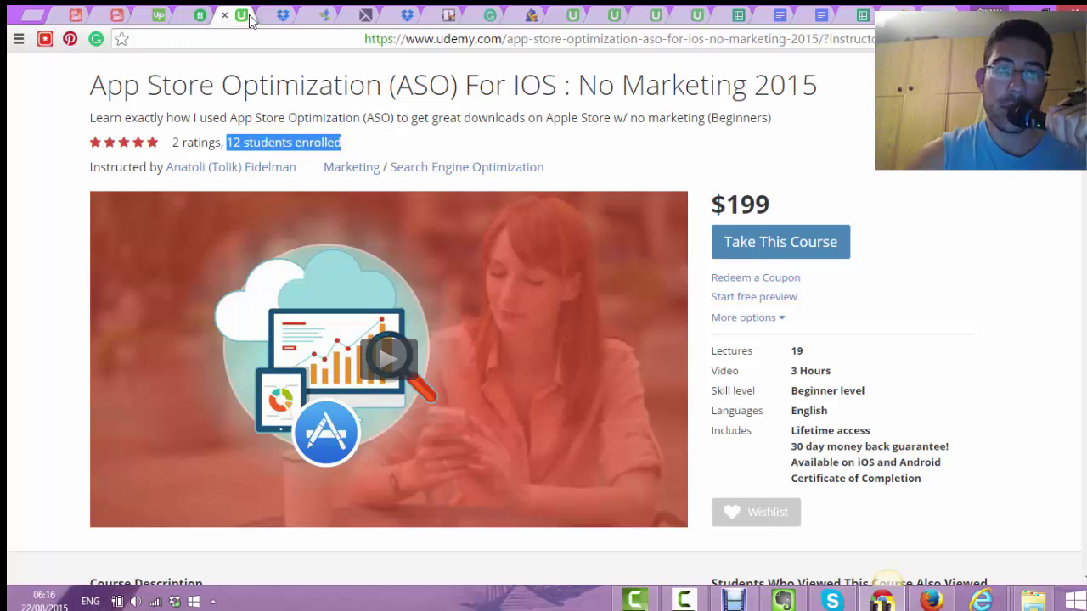
Review the ask_tolik Fiverr profile, then view the Upwork profile with its $250.00 hourly rate
click(201, 15)
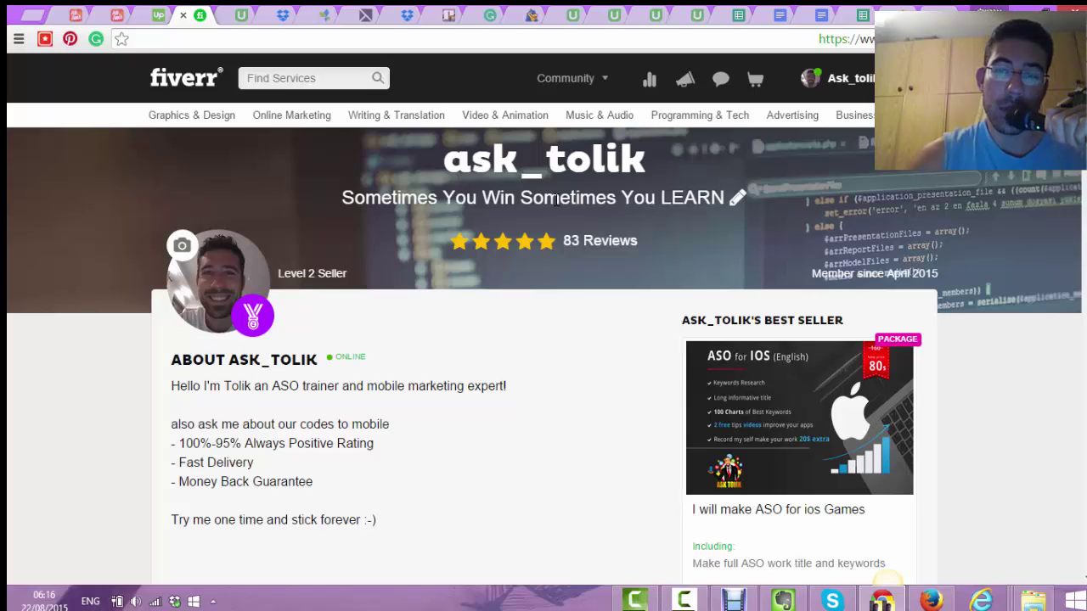
scroll(512, 169, down, 1)
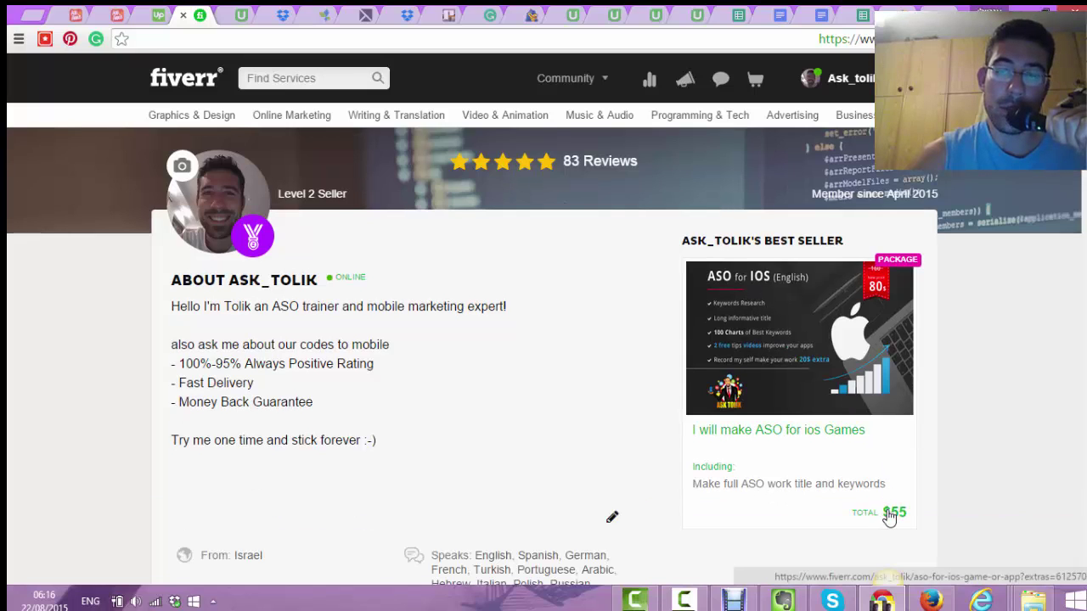
scroll(679, 406, up, 1)
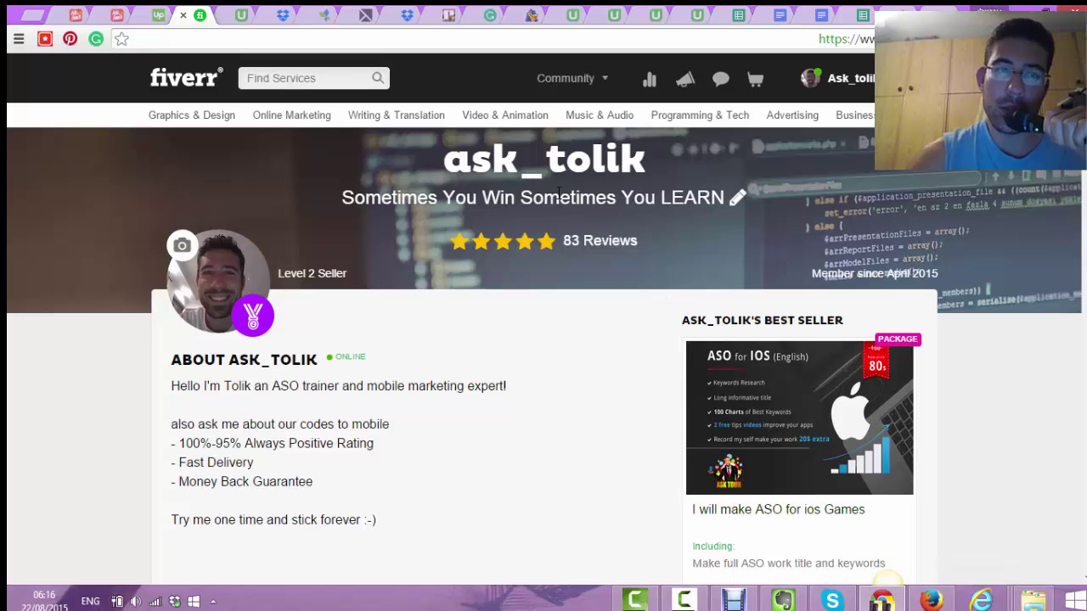
click(158, 15)
scroll(465, 223, up, 10)
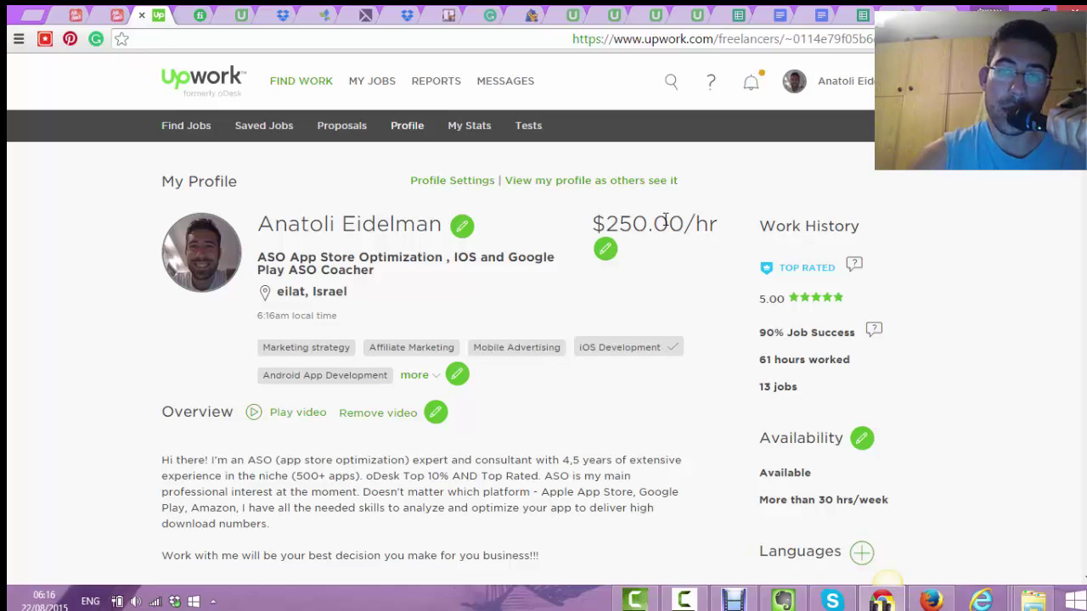
scroll(664, 220, down, 5)
scroll(603, 249, down, 5)
scroll(521, 201, down, 2)
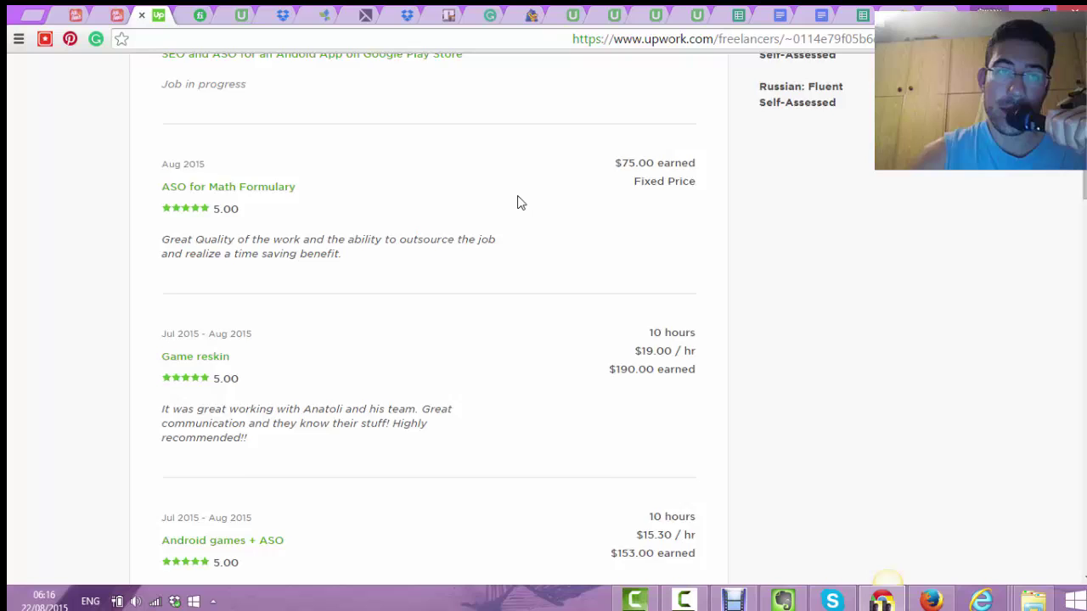
scroll(518, 204, down, 2)
scroll(509, 213, down, 1)
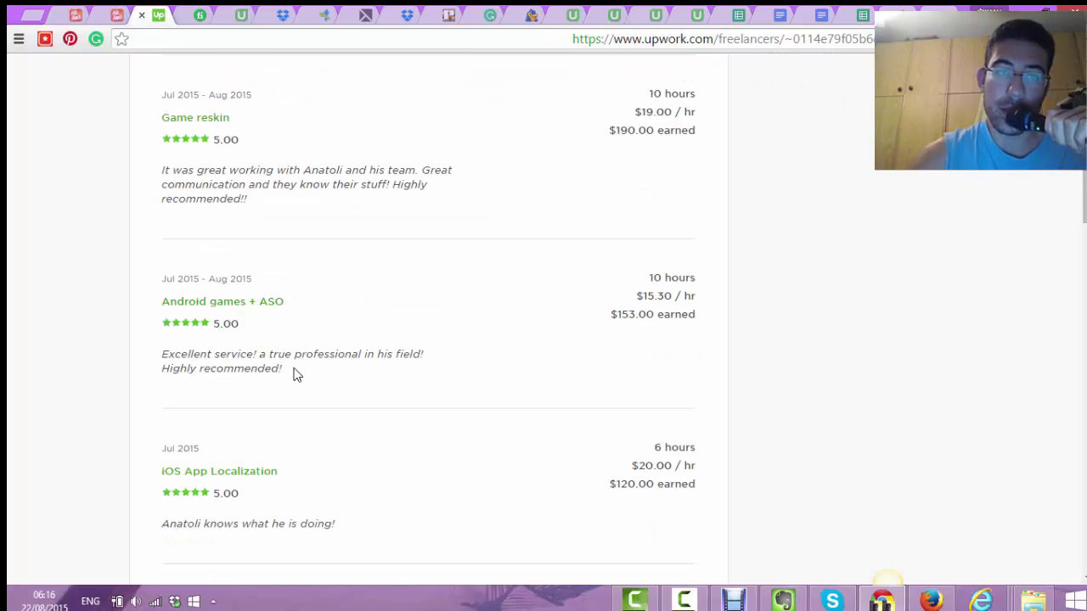
scroll(296, 374, down, 2)
scroll(271, 340, down, 1)
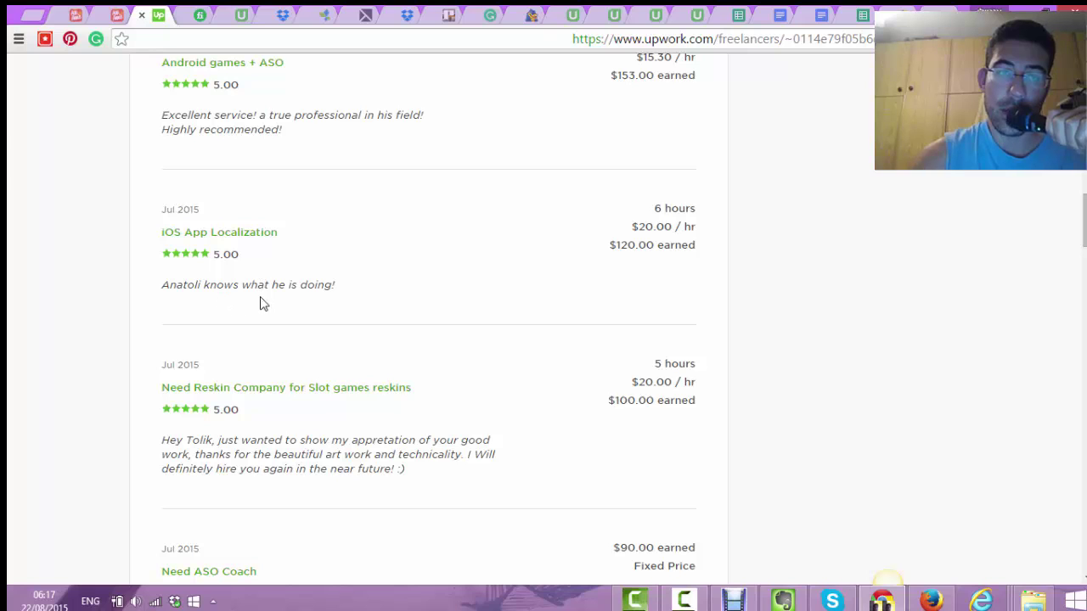
scroll(320, 308, down, 3)
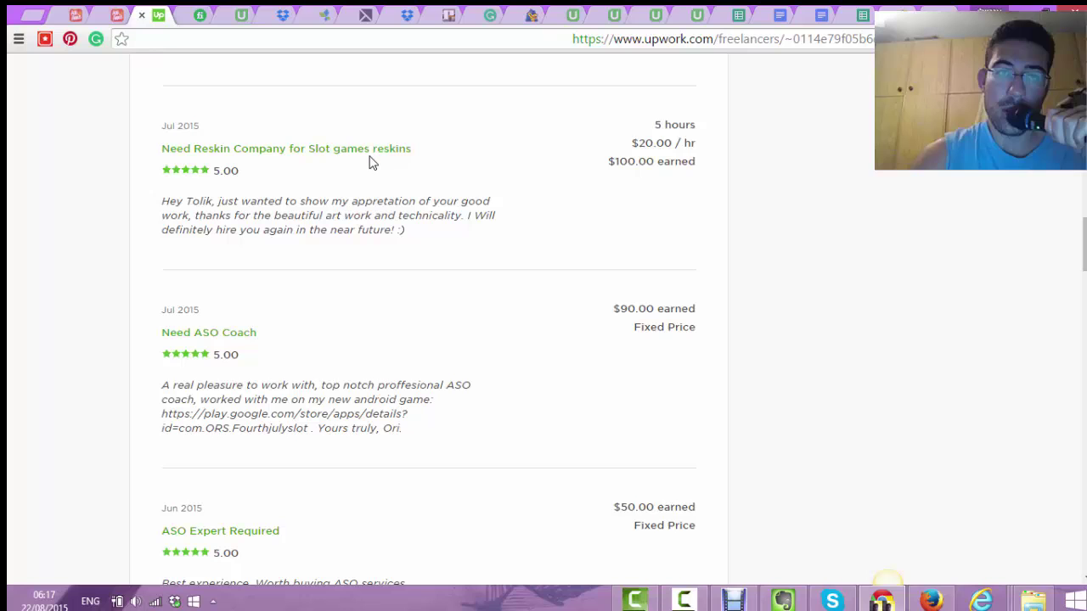
scroll(440, 249, down, 1)
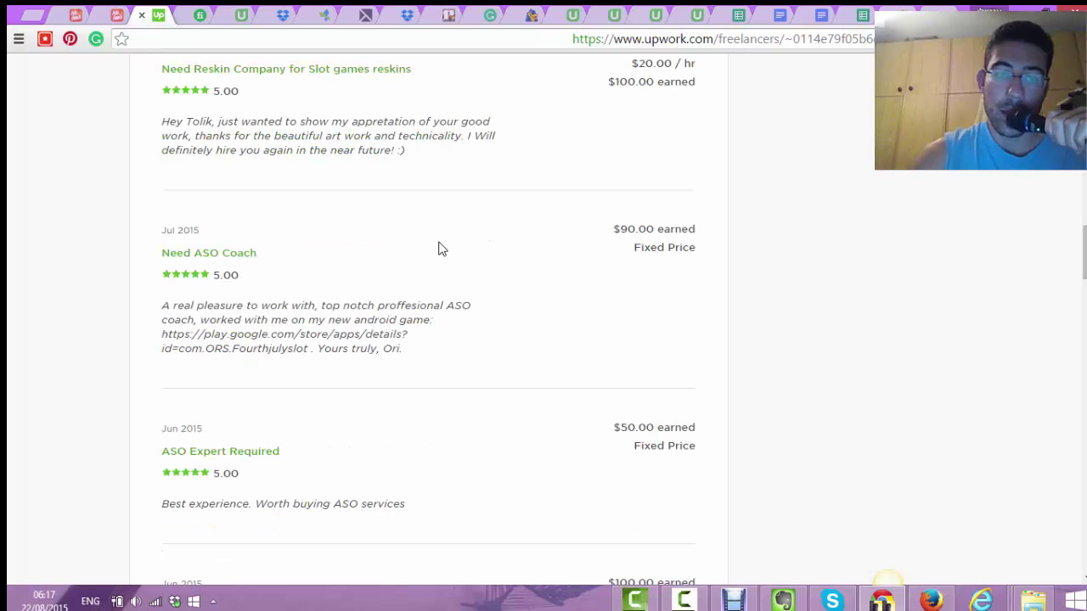
Go back to App Annie's downloads-by-country chart for May 1–Aug 21, 2015
click(123, 17)
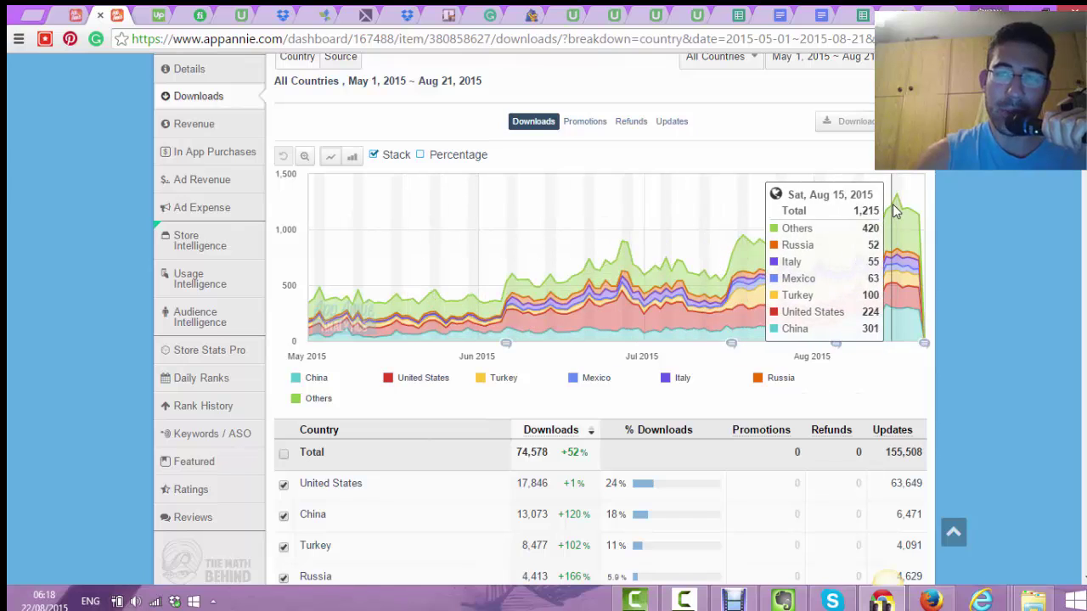
Check Gold Fish Casino Slots 3D's iPhone Daily Ranks for Aug 20, 2015, then view its Revenue report
click(69, 16)
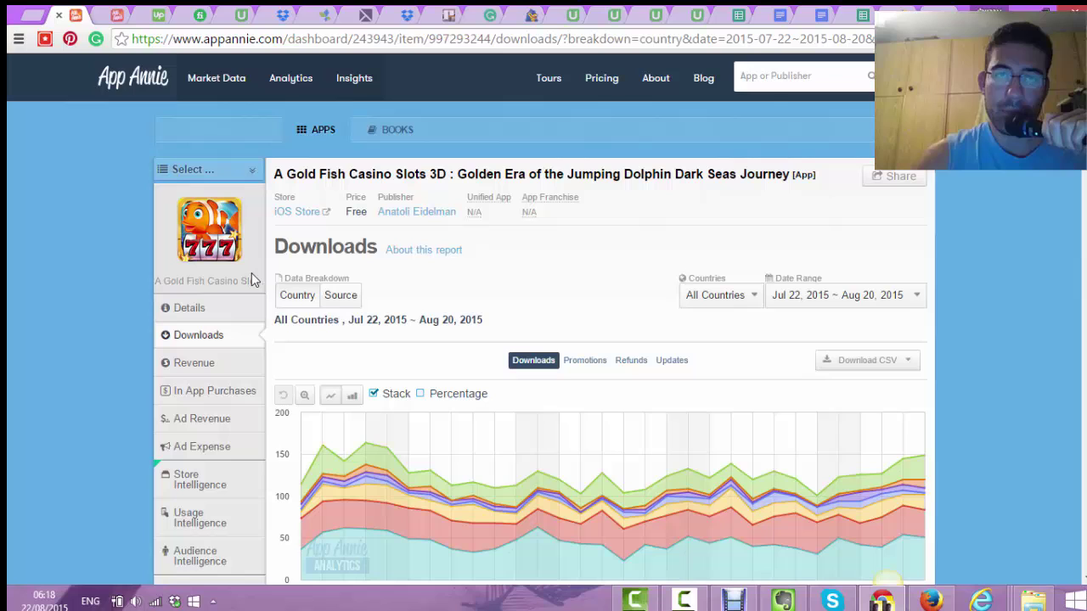
scroll(336, 270, down, 3)
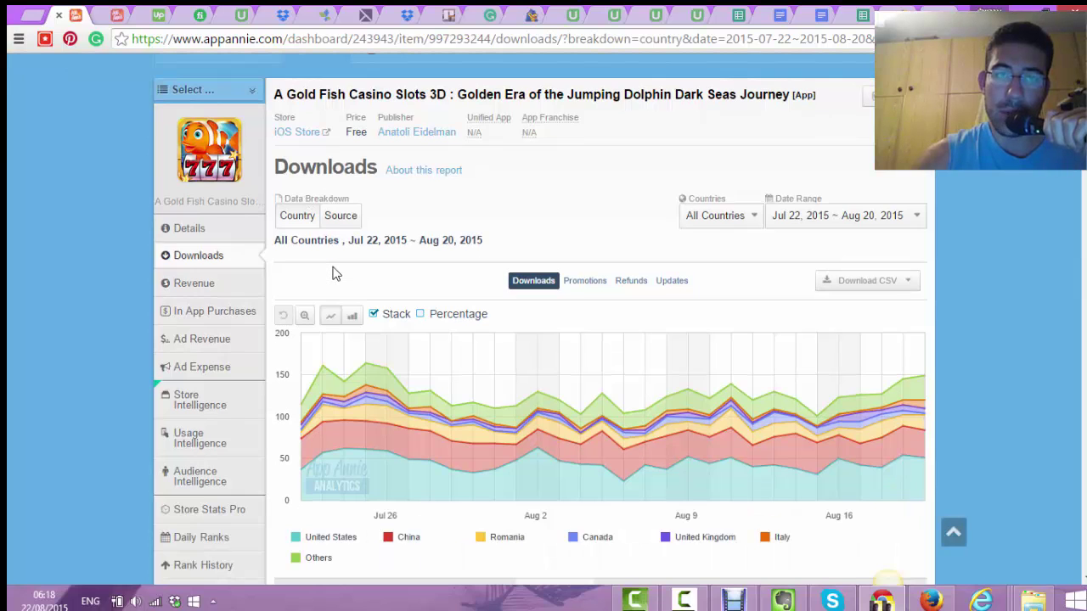
scroll(335, 270, up, 3)
scroll(391, 304, down, 1)
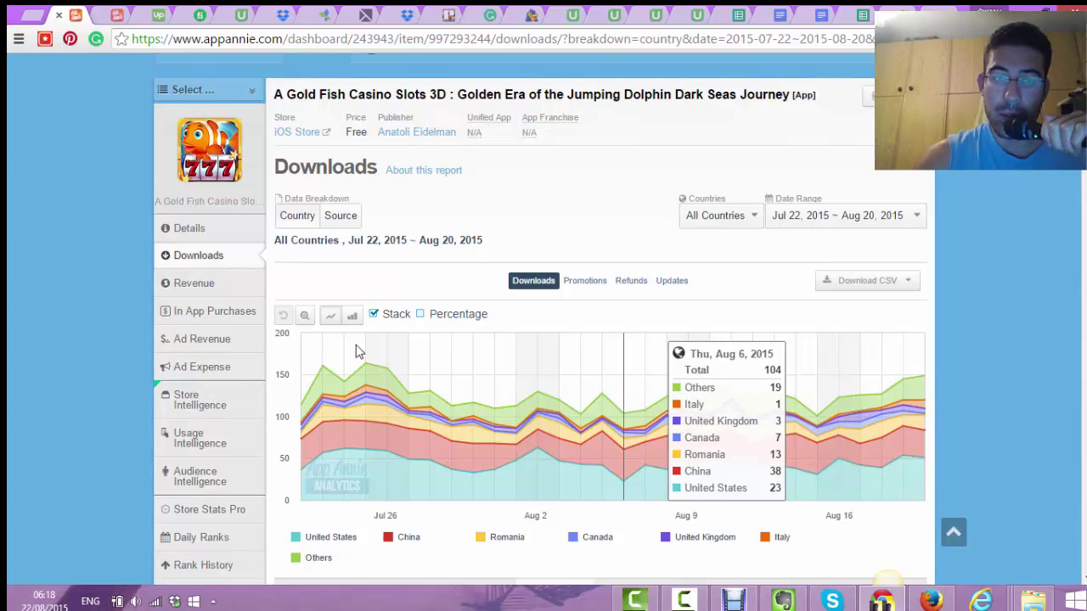
click(202, 538)
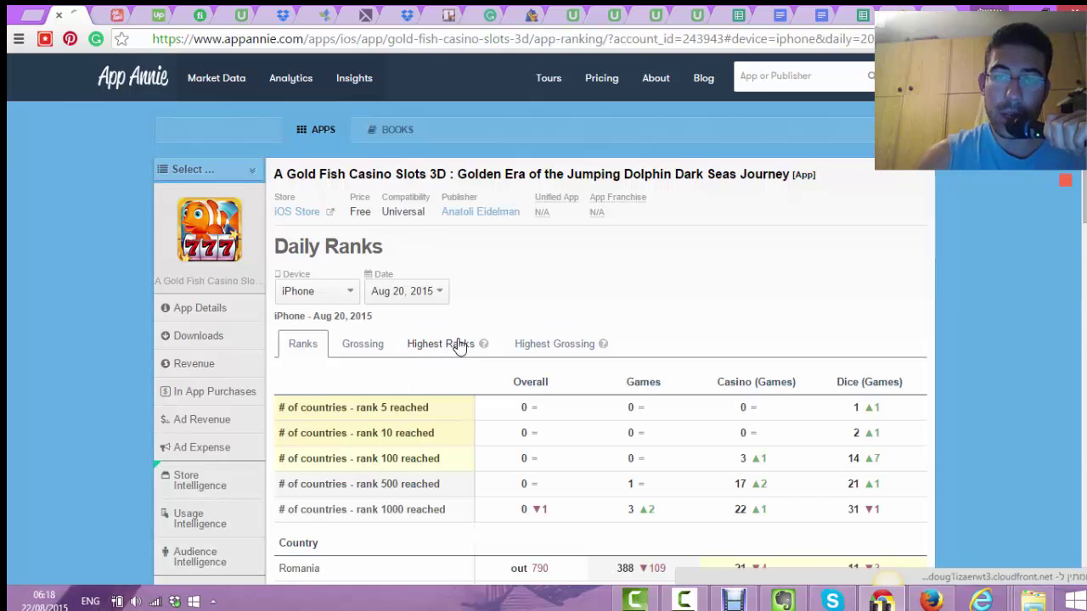
scroll(458, 345, down, 3)
scroll(458, 338, down, 2)
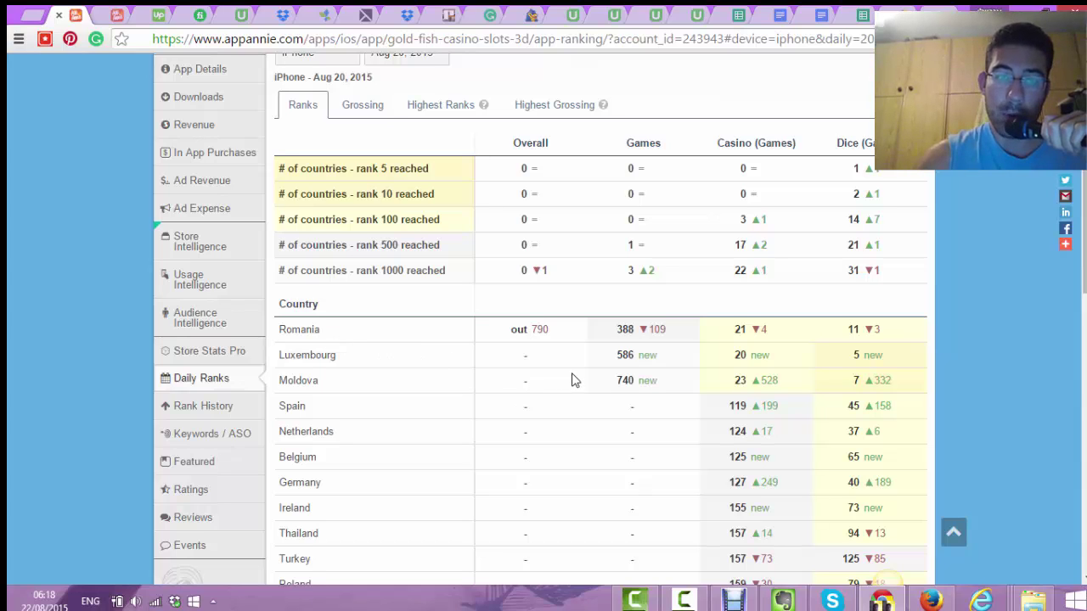
scroll(542, 370, up, 3)
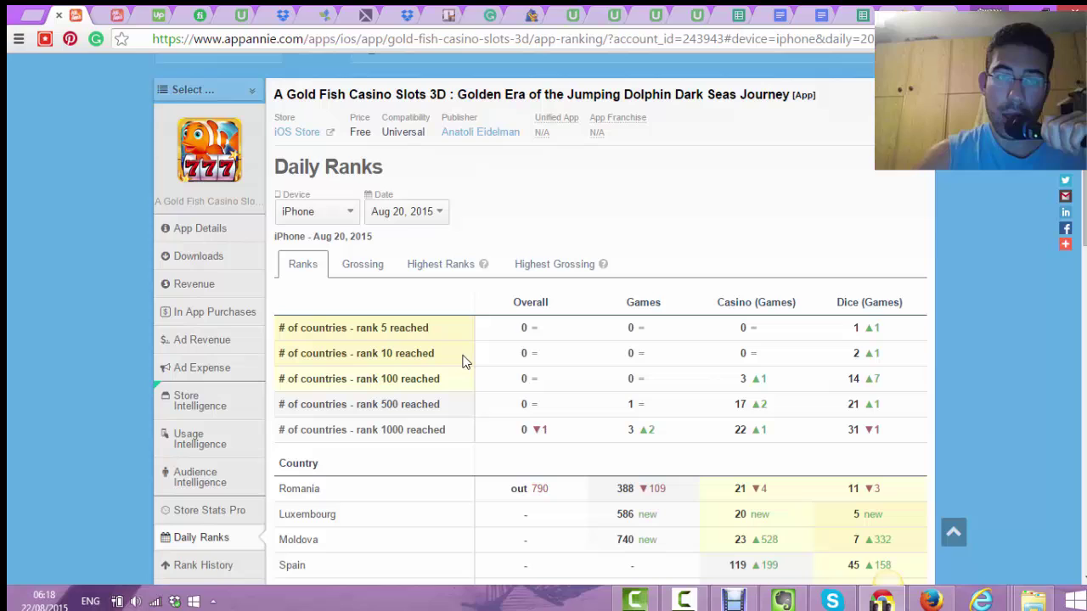
click(193, 284)
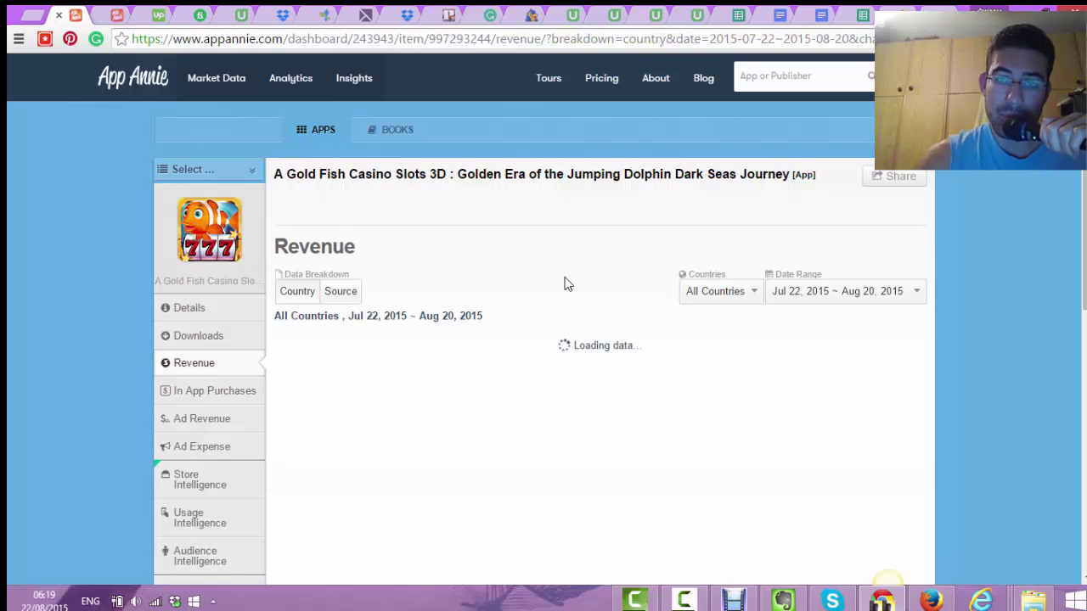
scroll(582, 282, down, 3)
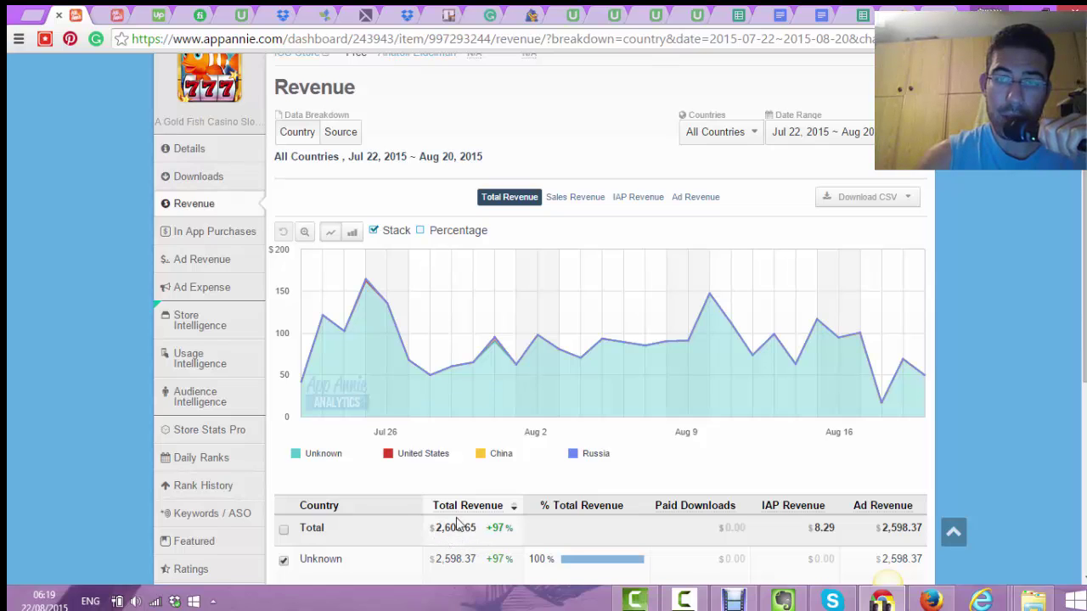
Set the revenue date range to Jun 12 – Aug 20, 2015, totalling $3,929.28
click(819, 134)
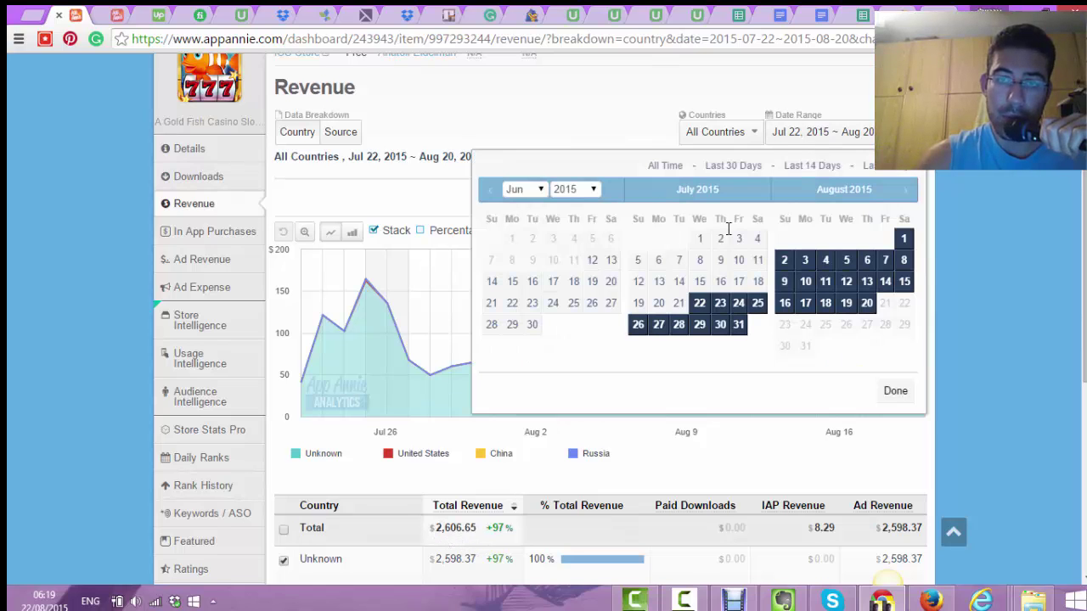
click(592, 260)
click(867, 303)
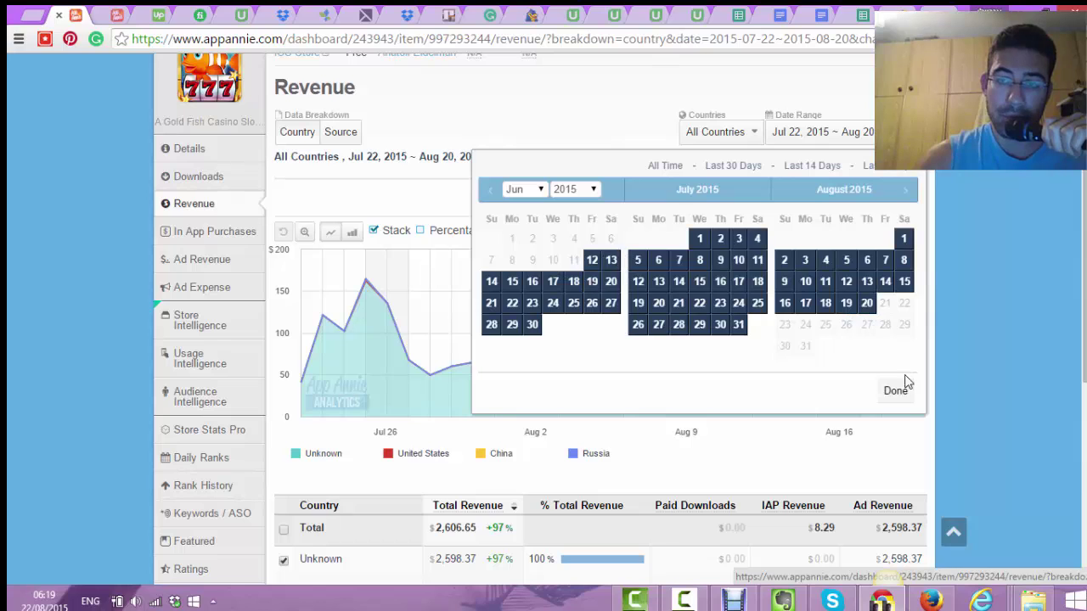
click(896, 390)
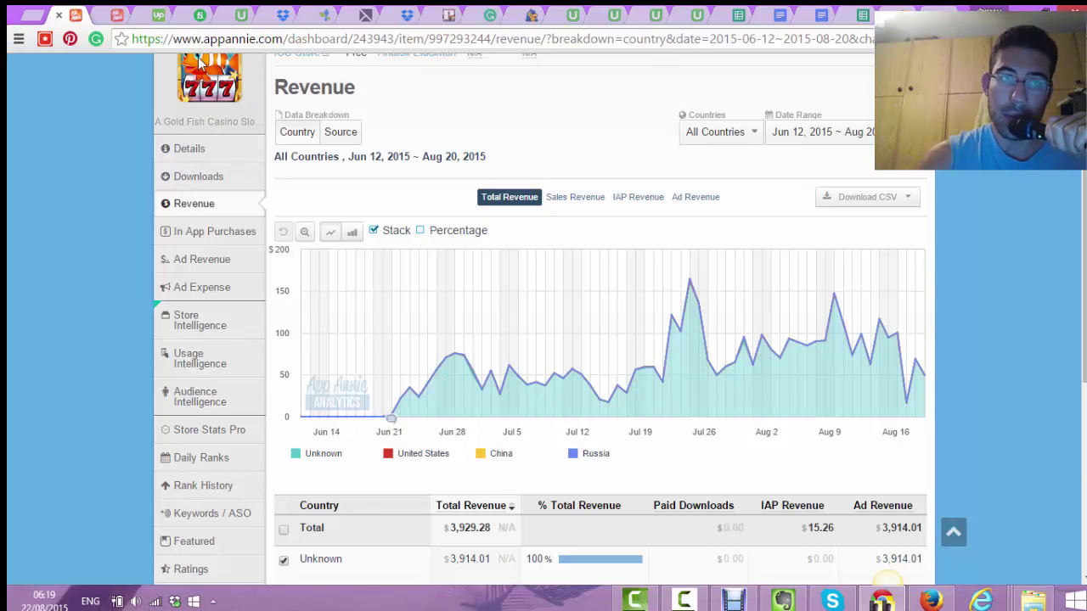
Select the $199 price on the Udemy ASO for iOS course page
click(240, 19)
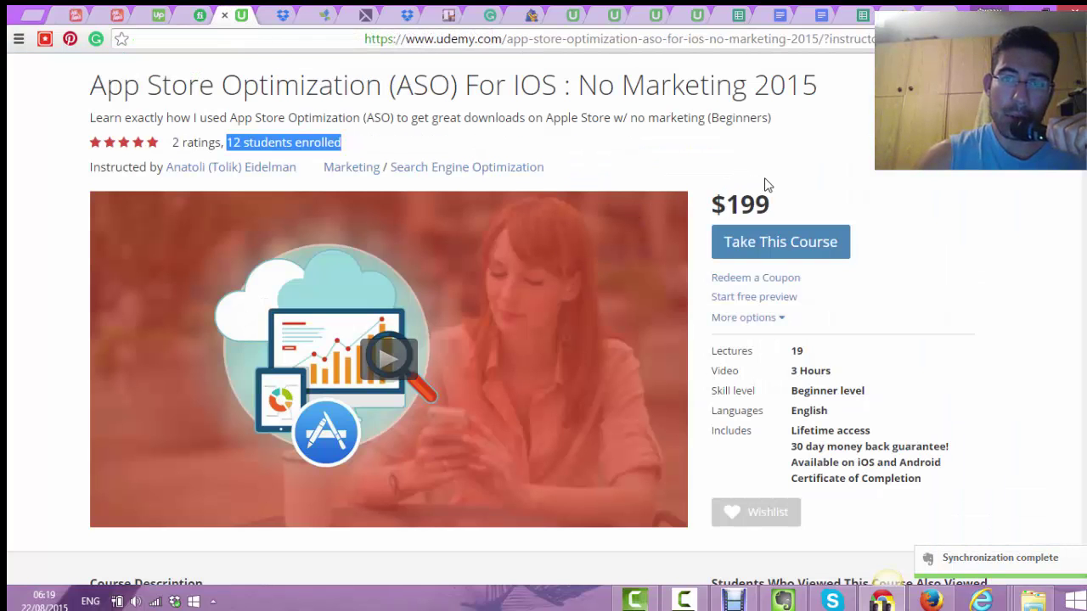
drag(777, 201, 714, 198)
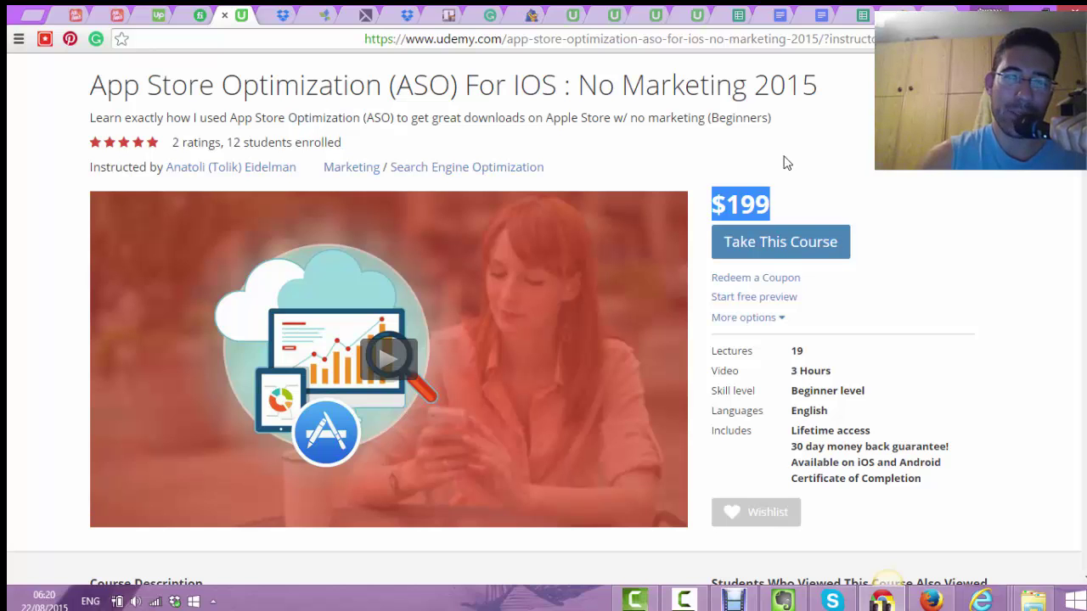
scroll(767, 168, down, 5)
scroll(595, 212, down, 5)
scroll(467, 274, down, 3)
scroll(467, 273, down, 5)
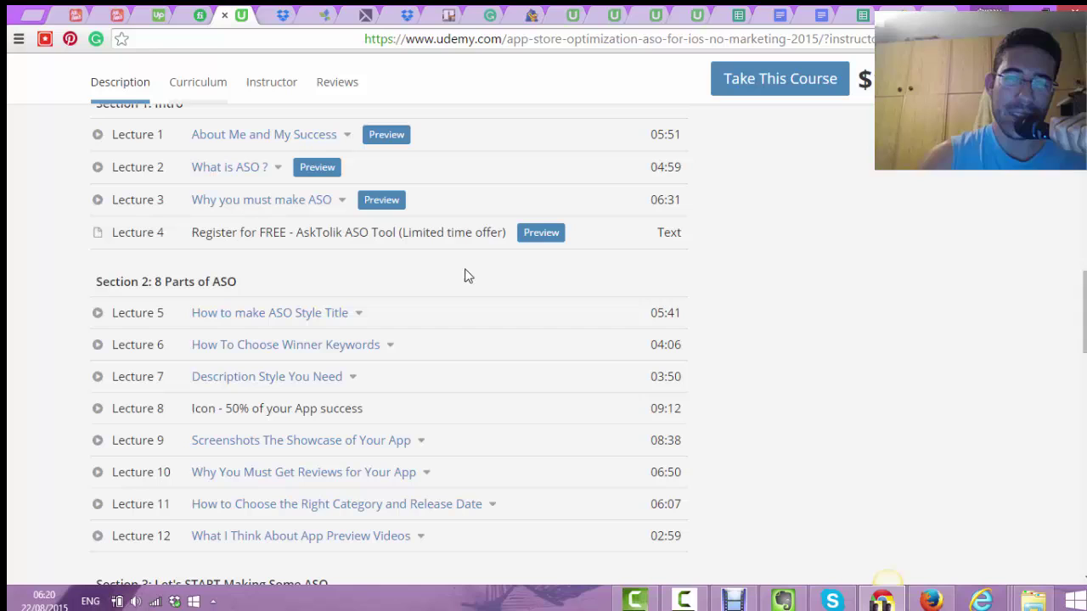
scroll(329, 361, down, 1)
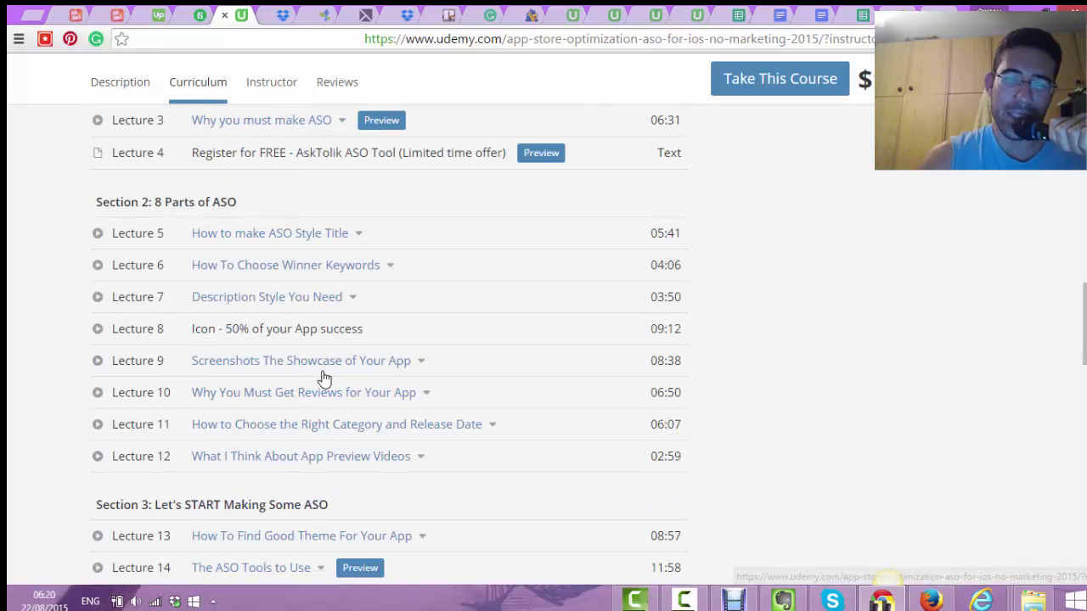
scroll(361, 338, down, 1)
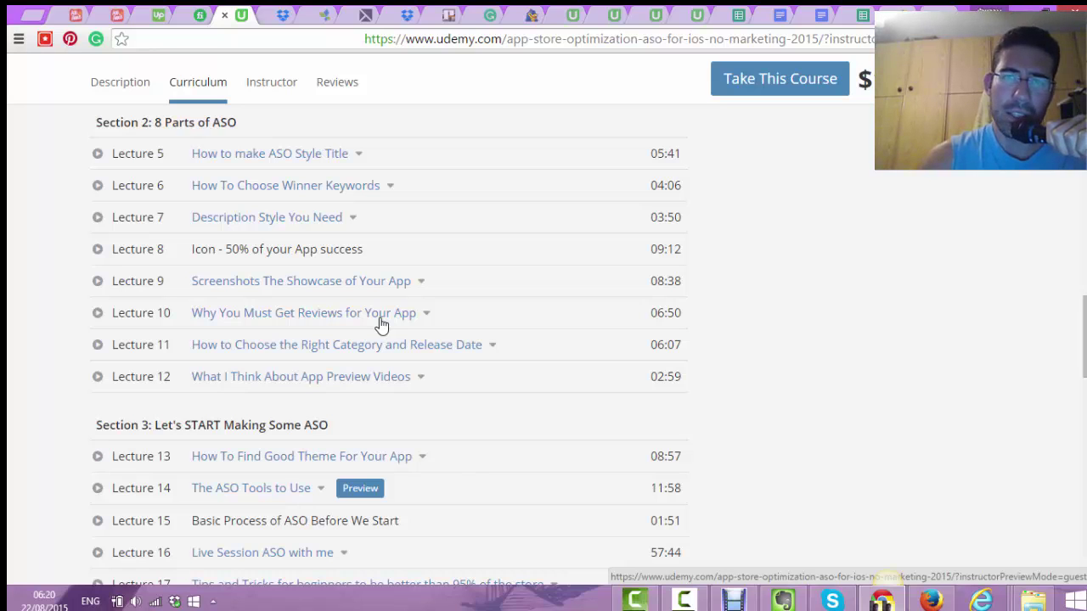
scroll(430, 351, up, 3)
scroll(429, 351, up, 3)
scroll(430, 352, up, 2)
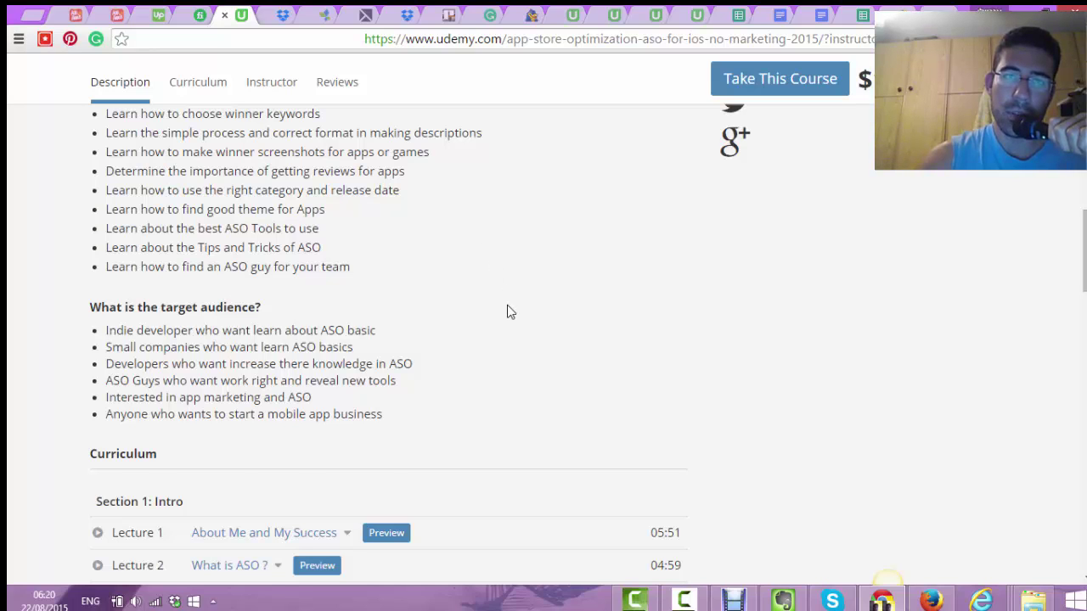
scroll(509, 311, up, 3)
scroll(509, 311, up, 2)
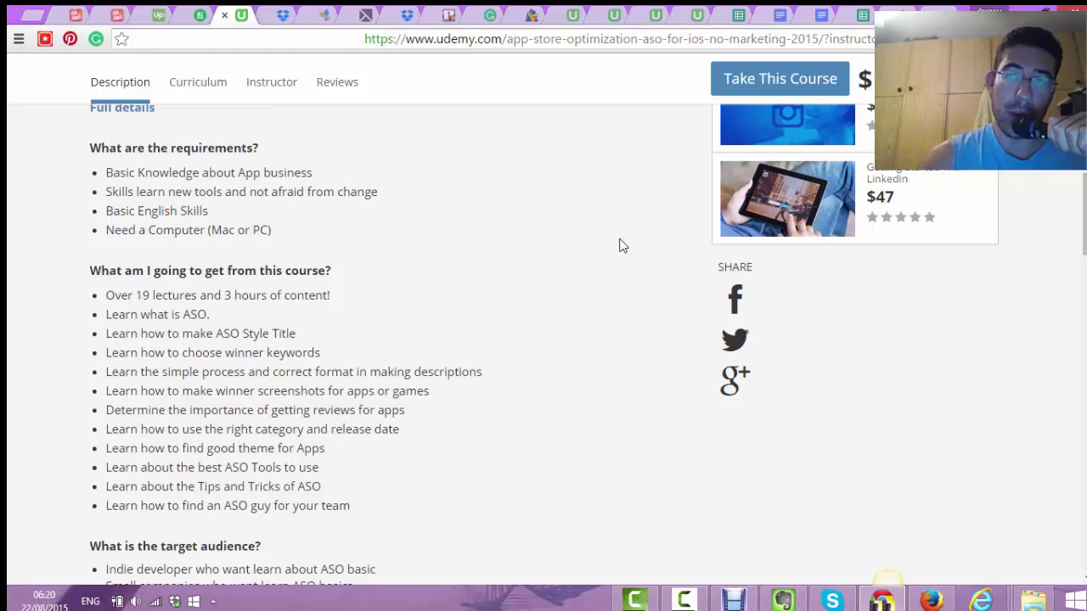
scroll(526, 315, up, 3)
scroll(526, 314, up, 3)
scroll(523, 329, up, 2)
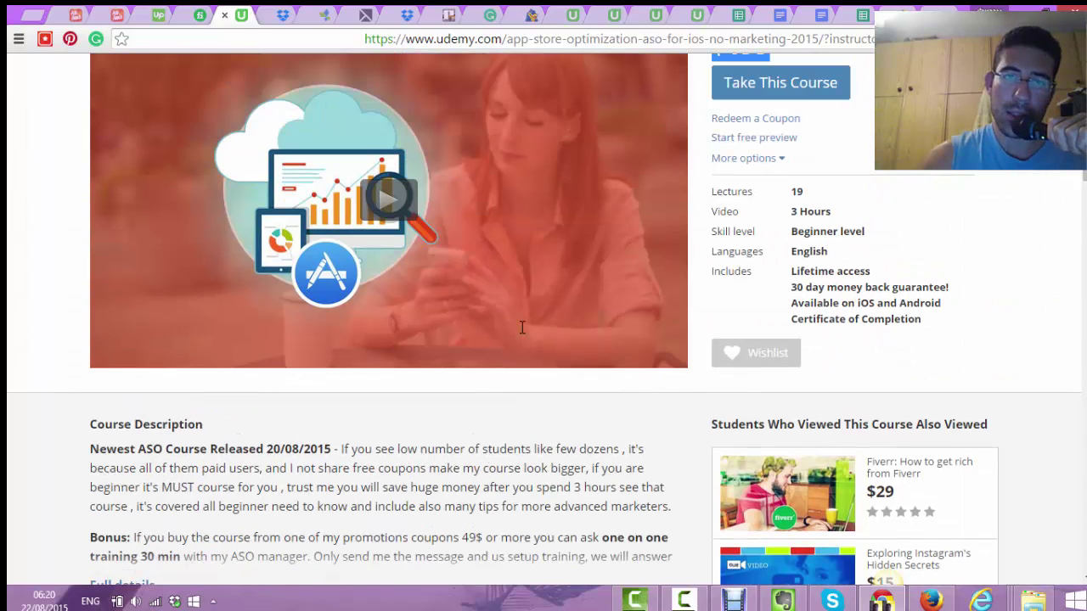
mouse_move(605, 189)
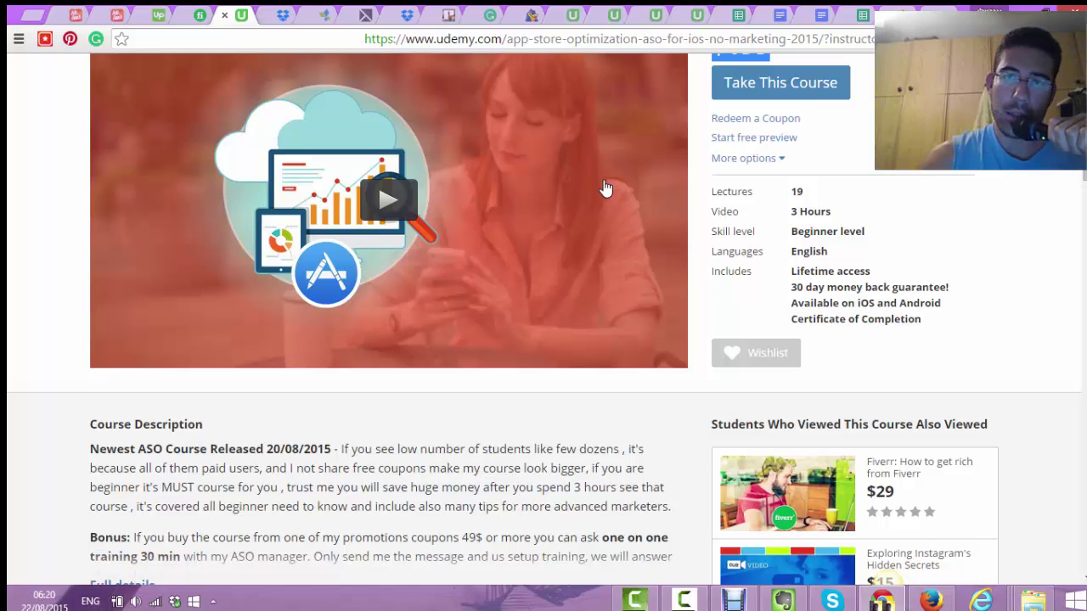
scroll(606, 187, up, 2)
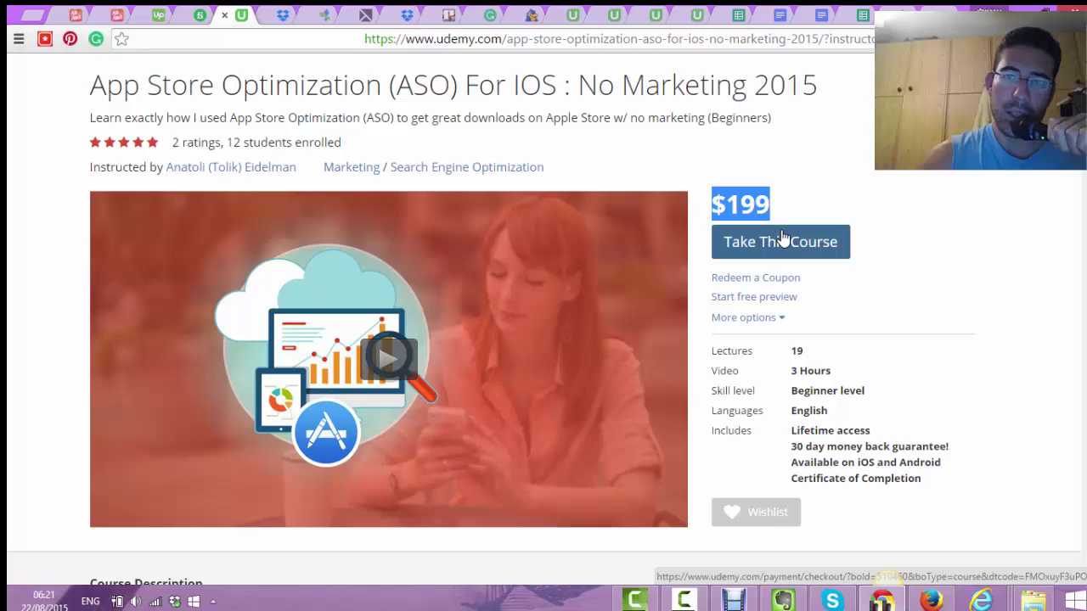
click(806, 181)
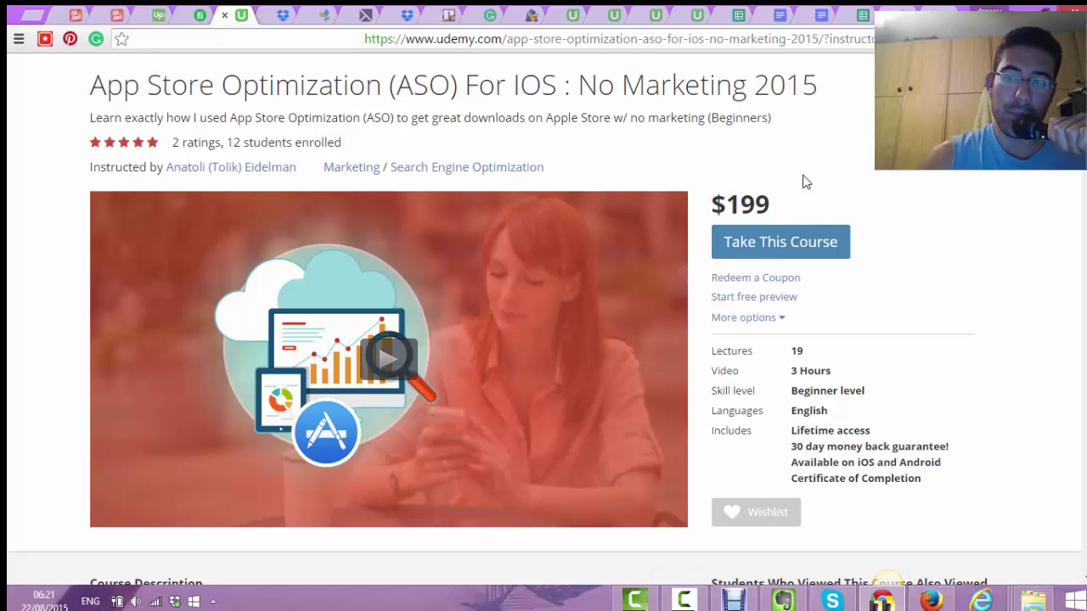